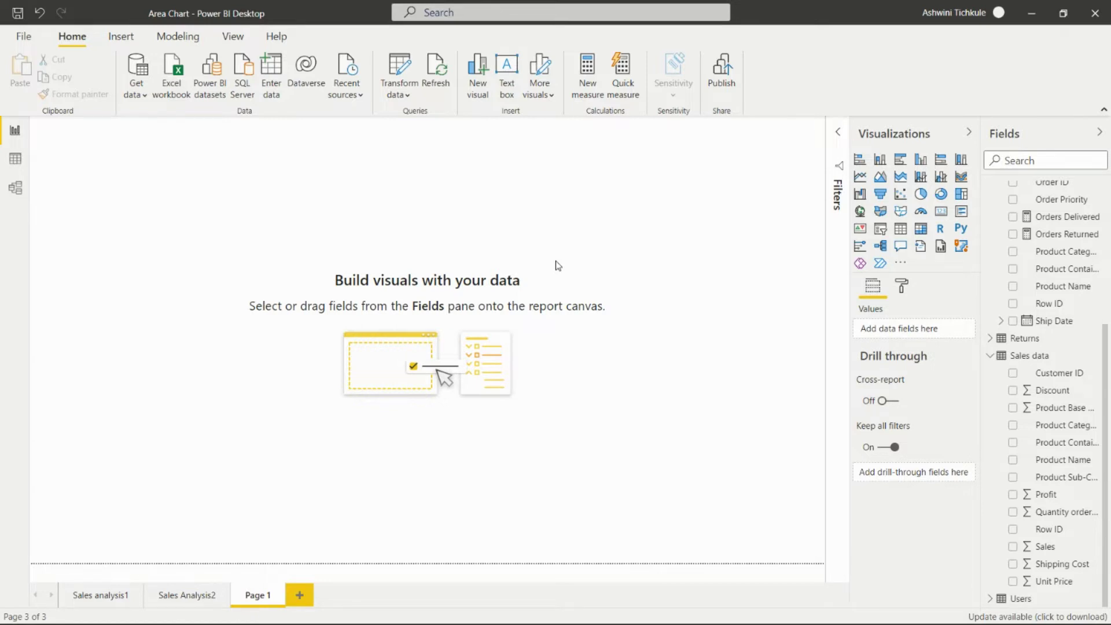
Step: Add a stacked area chart and move and enlarge it to fill most of the page
click(900, 177)
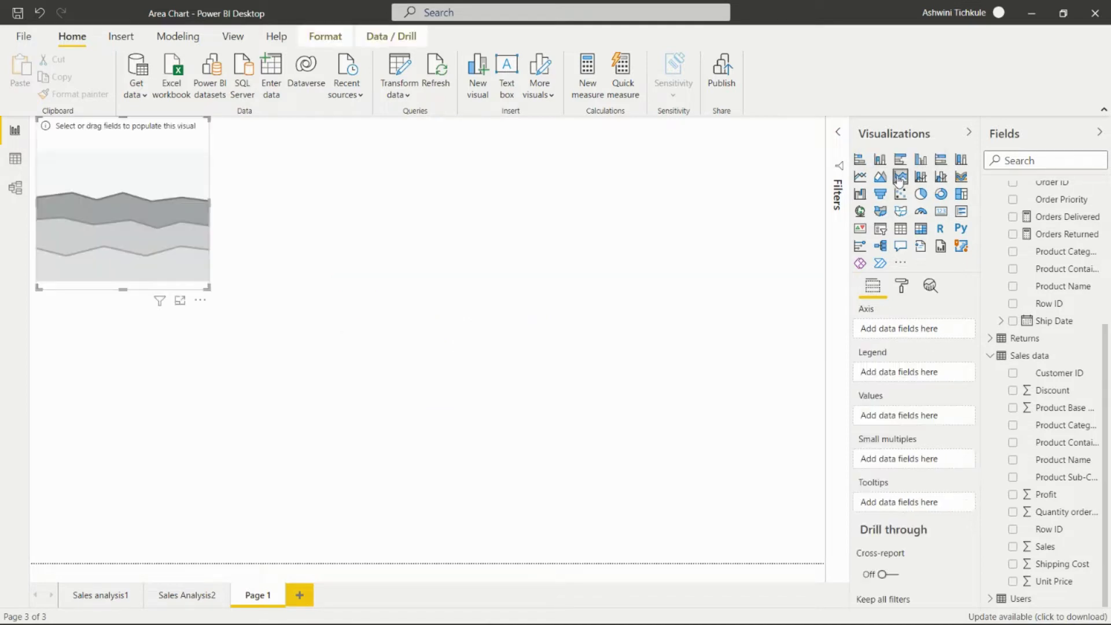
drag(112, 255, 261, 331)
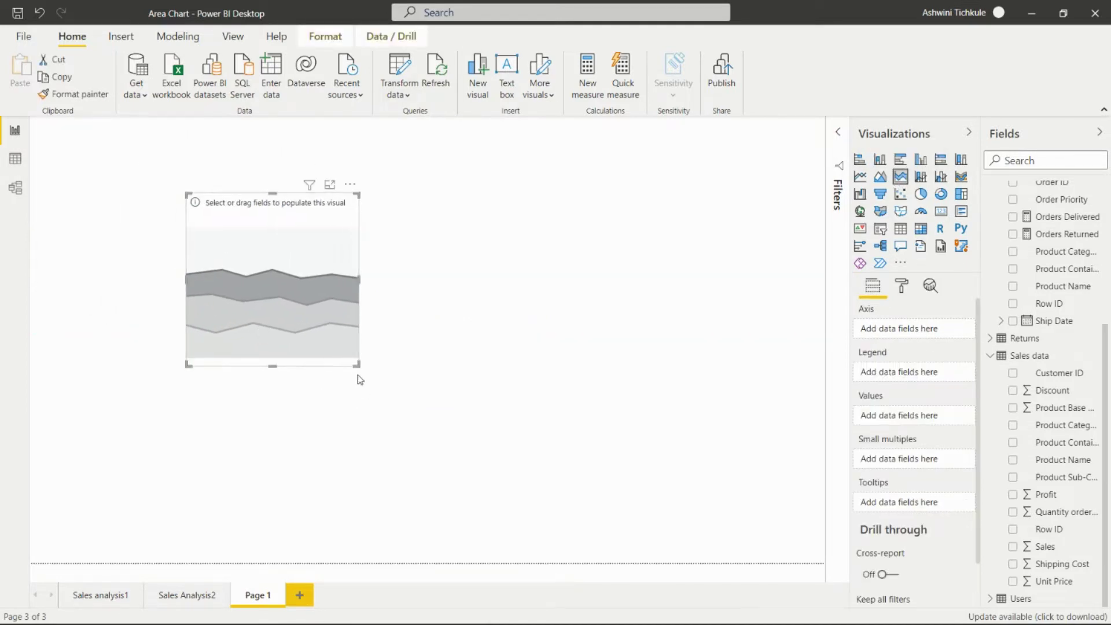
drag(359, 360, 610, 398)
drag(685, 435, 730, 509)
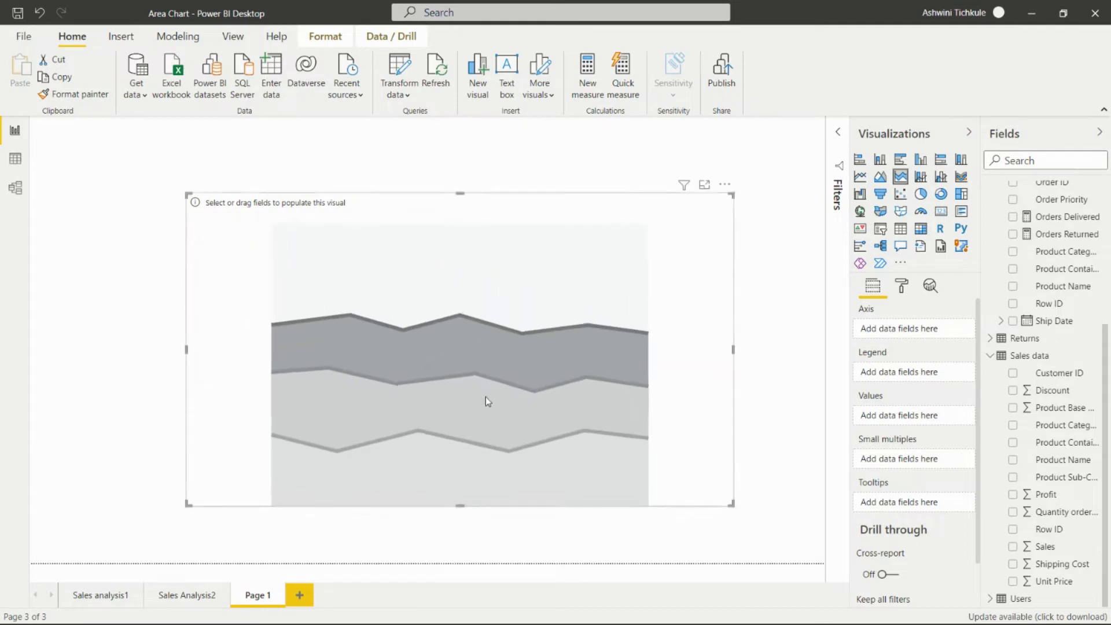
drag(486, 397, 426, 360)
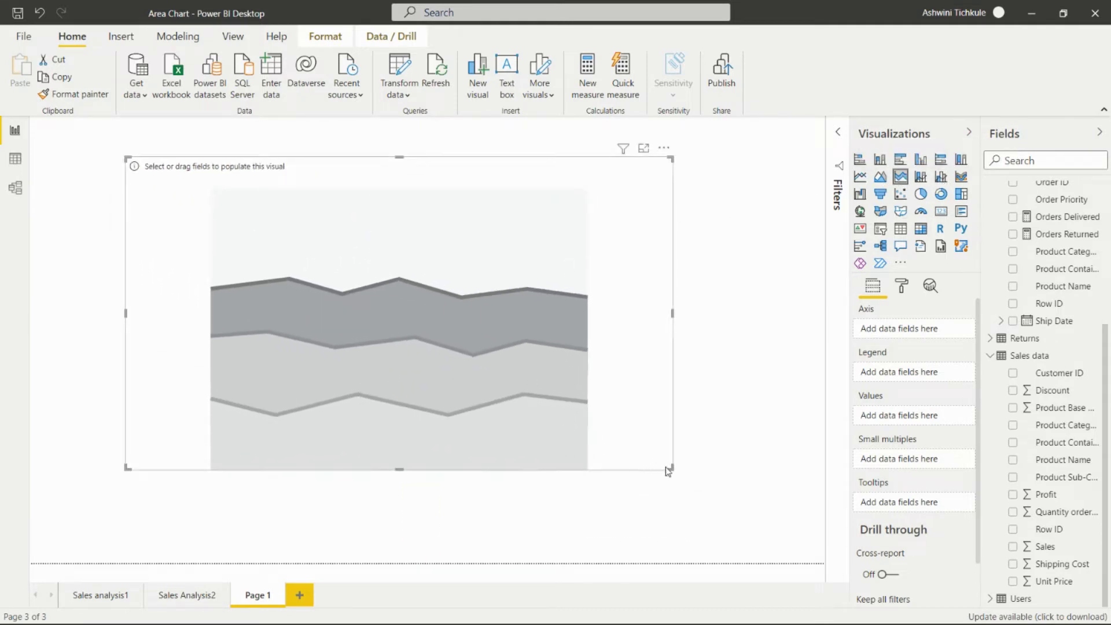
drag(670, 468, 744, 500)
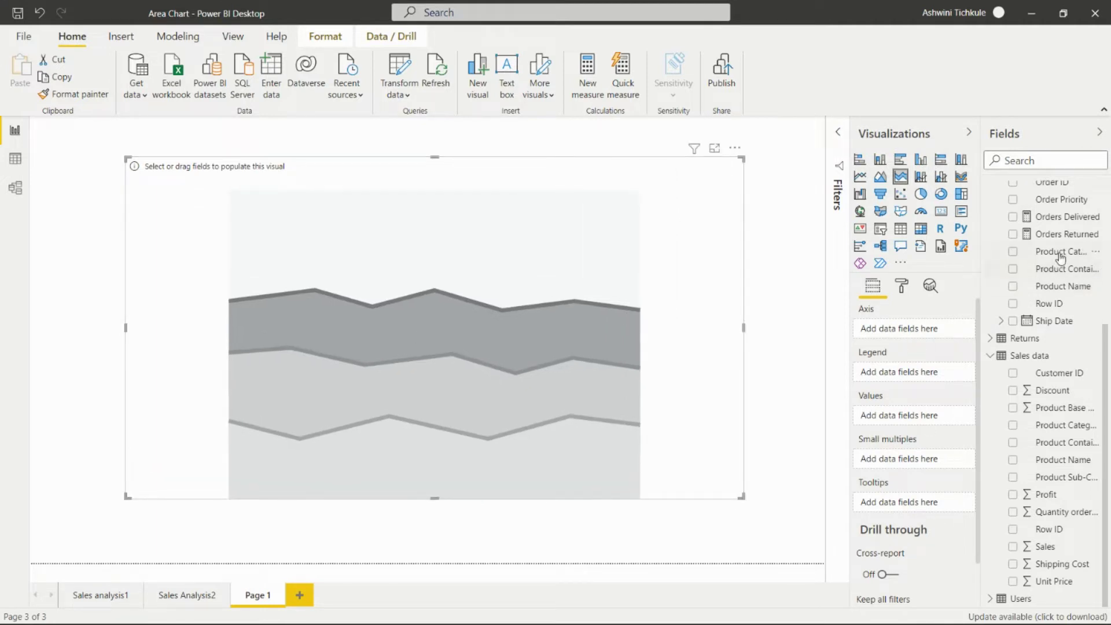
Step: Assign Customer Segment to Axis, Product Category to Legend and Profit to Values
scroll(1060, 251, up, 1)
scroll(1060, 252, up, 3)
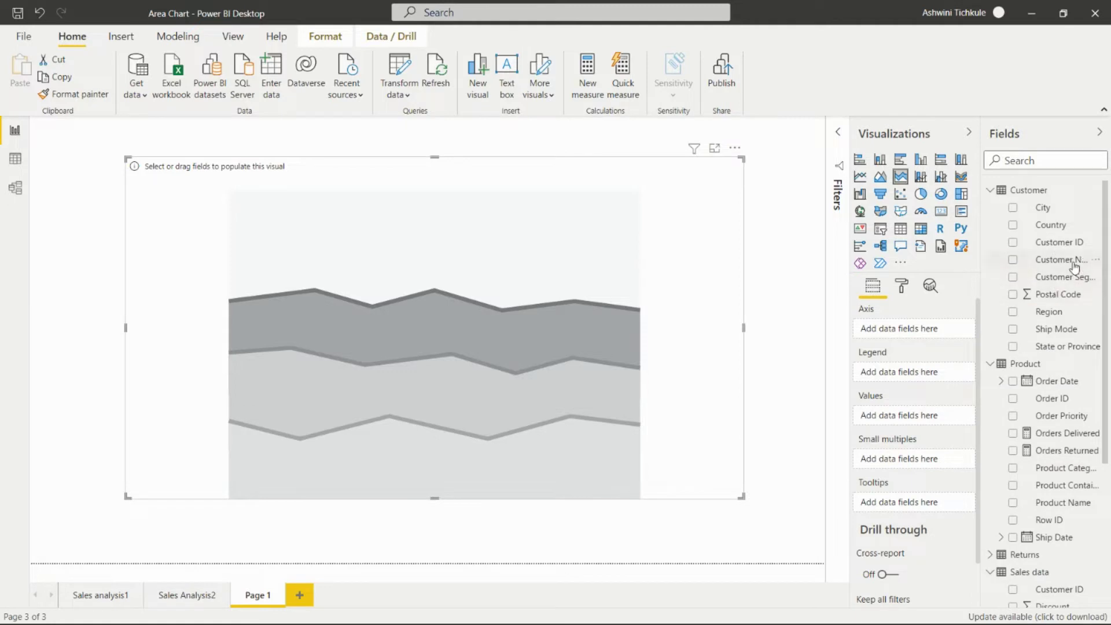
drag(1063, 276, 924, 327)
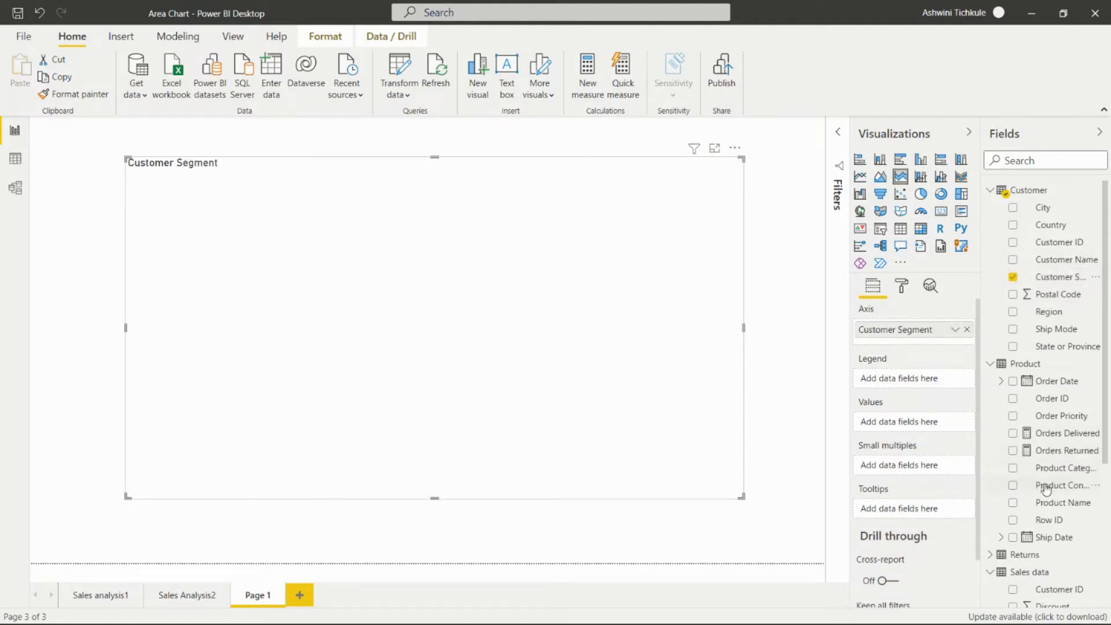
drag(1047, 470, 908, 378)
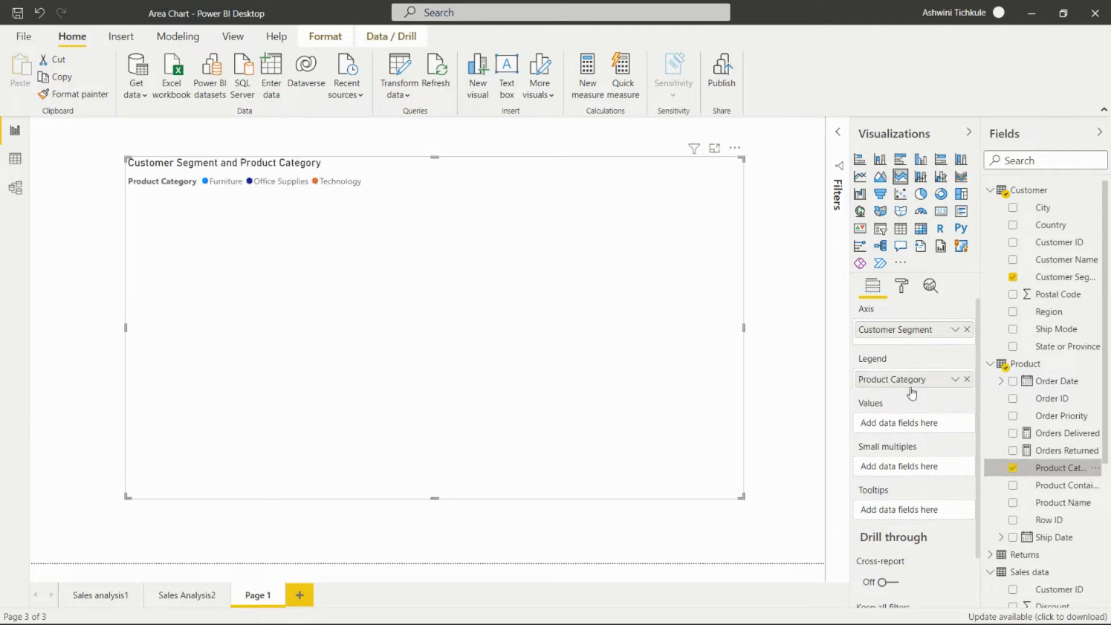
scroll(1043, 526, down, 3)
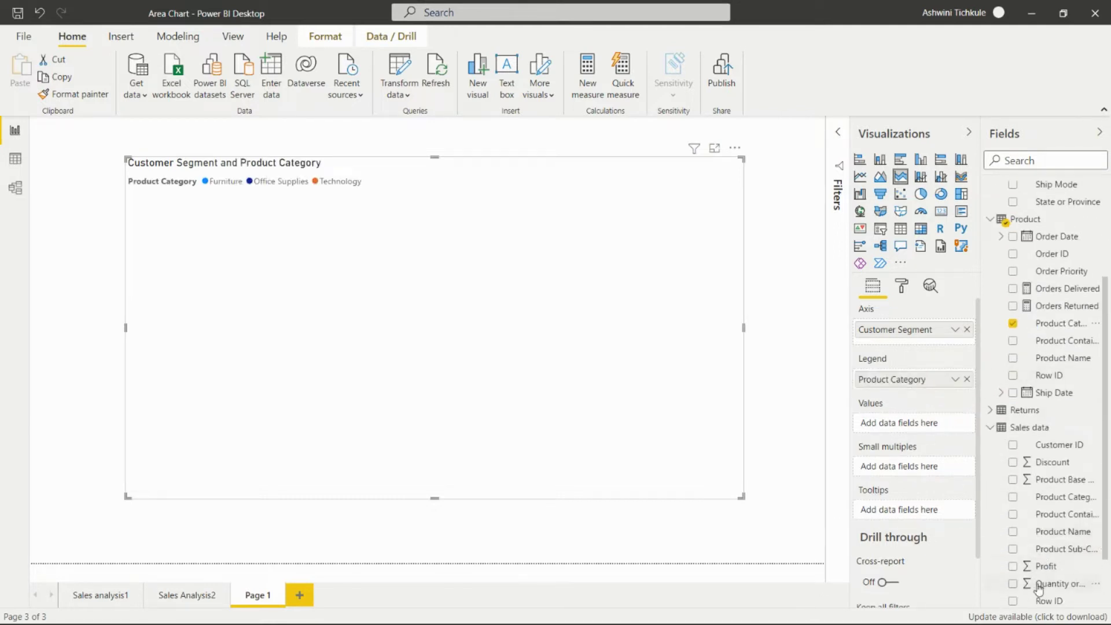
drag(1048, 570, 900, 427)
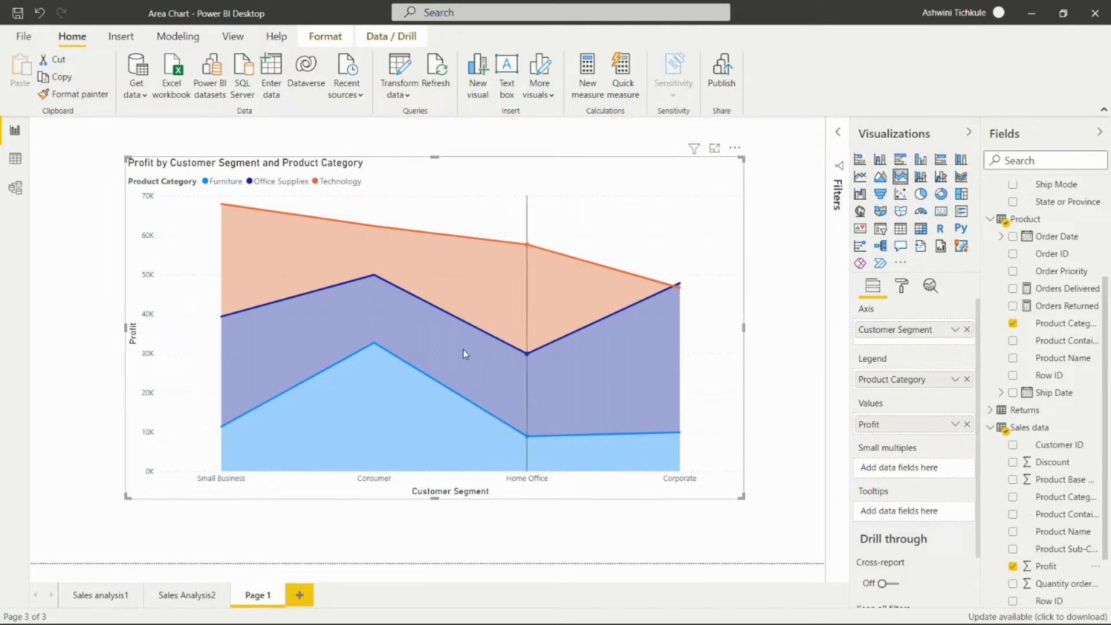
Step: Switch the Visualizations pane to the chart's Format settings
mouse_move(673, 277)
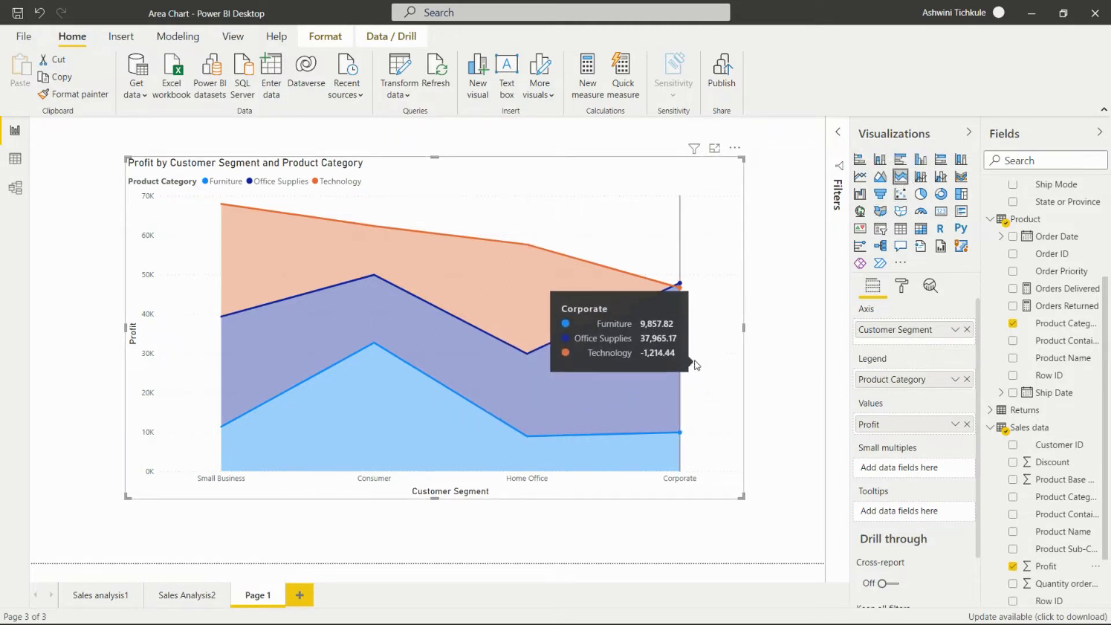
mouse_move(252, 341)
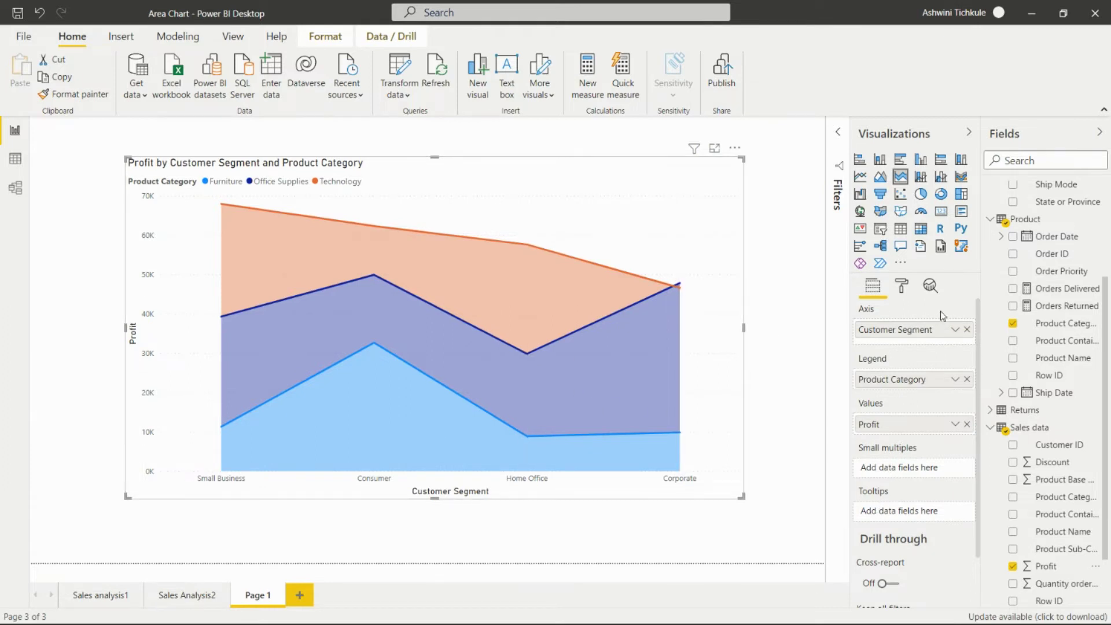
click(902, 288)
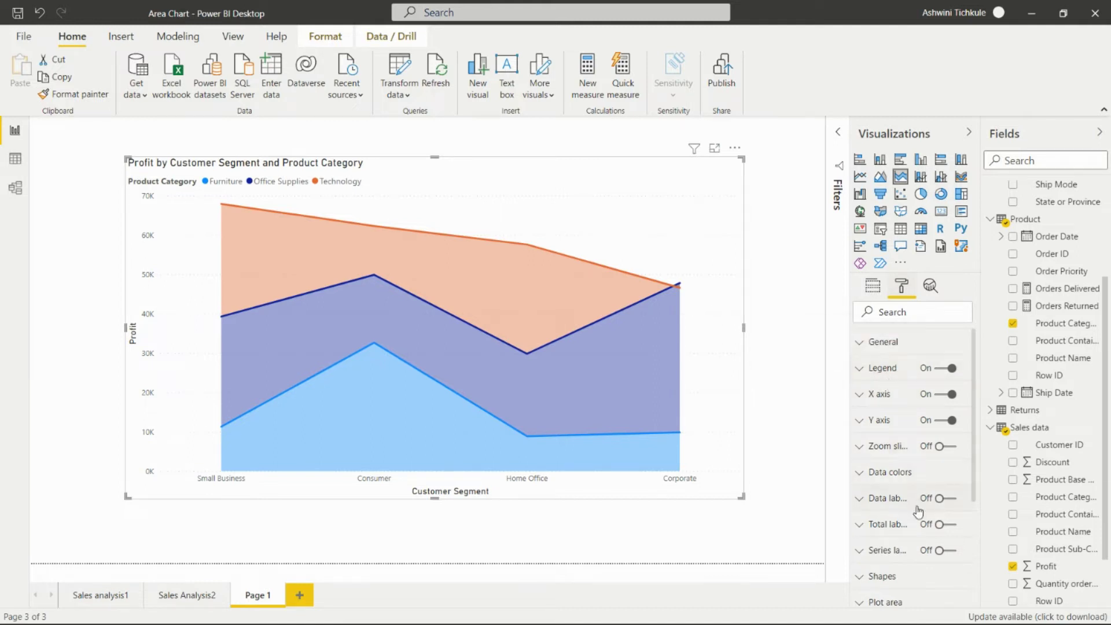
Step: Turn data labels on and briefly check the Data colors settings
click(938, 498)
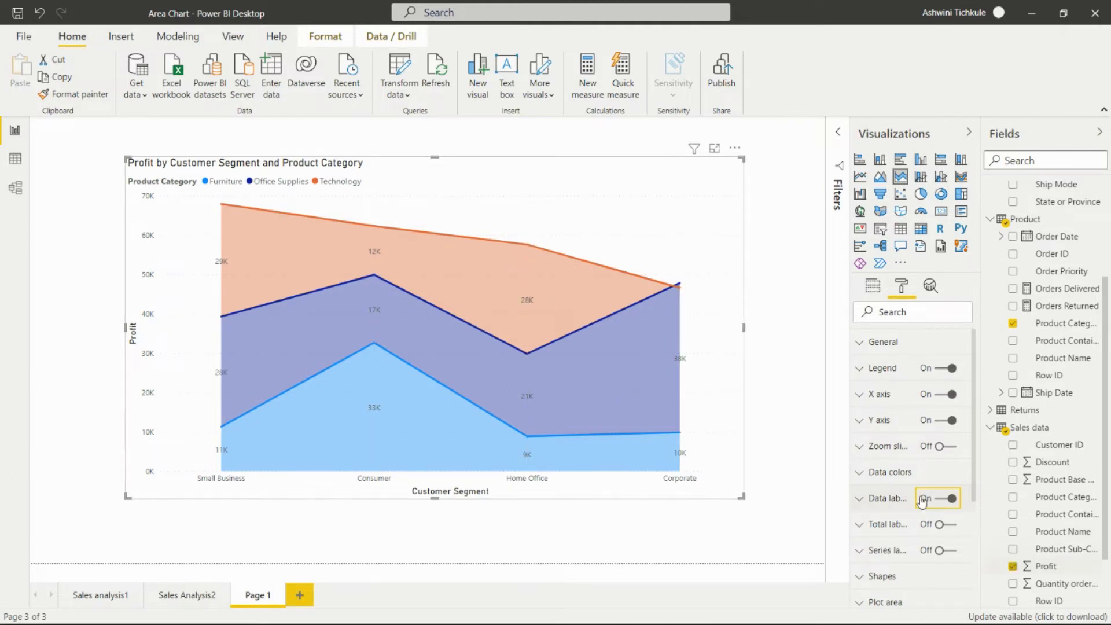
click(871, 475)
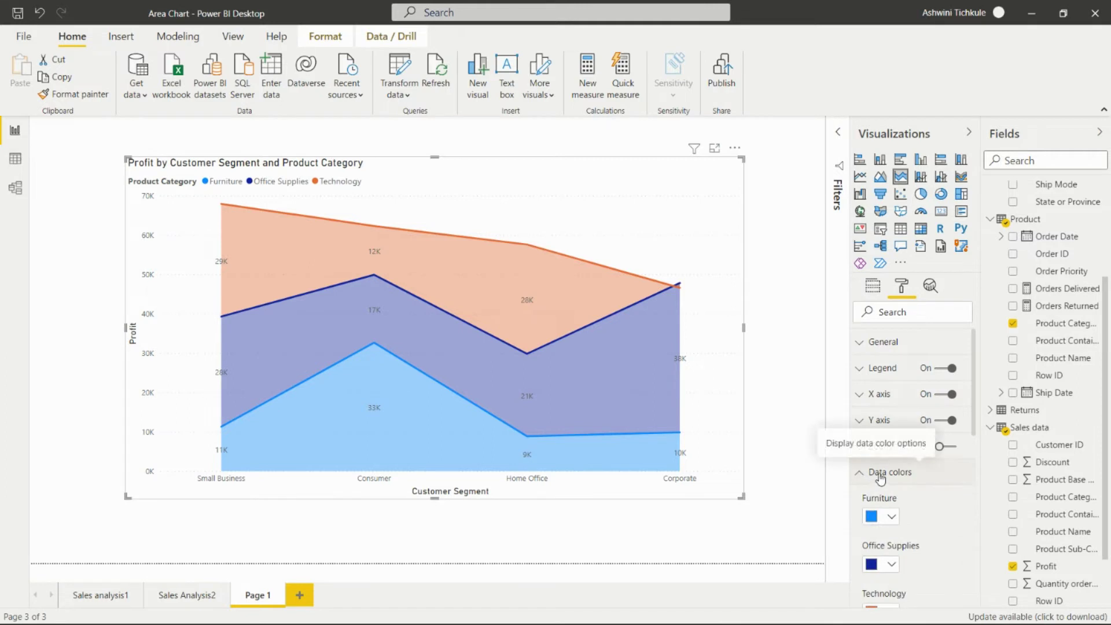
click(880, 478)
Step: Turn total labels on so stack totals like 67.94K appear above each segment
scroll(879, 480, down, 1)
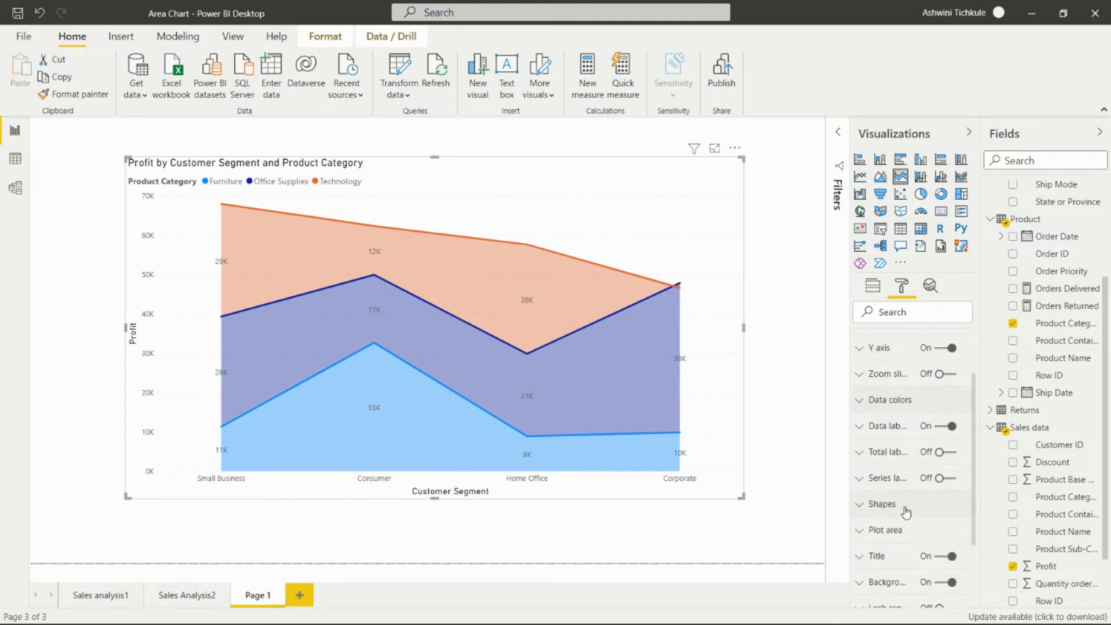
click(868, 457)
click(940, 454)
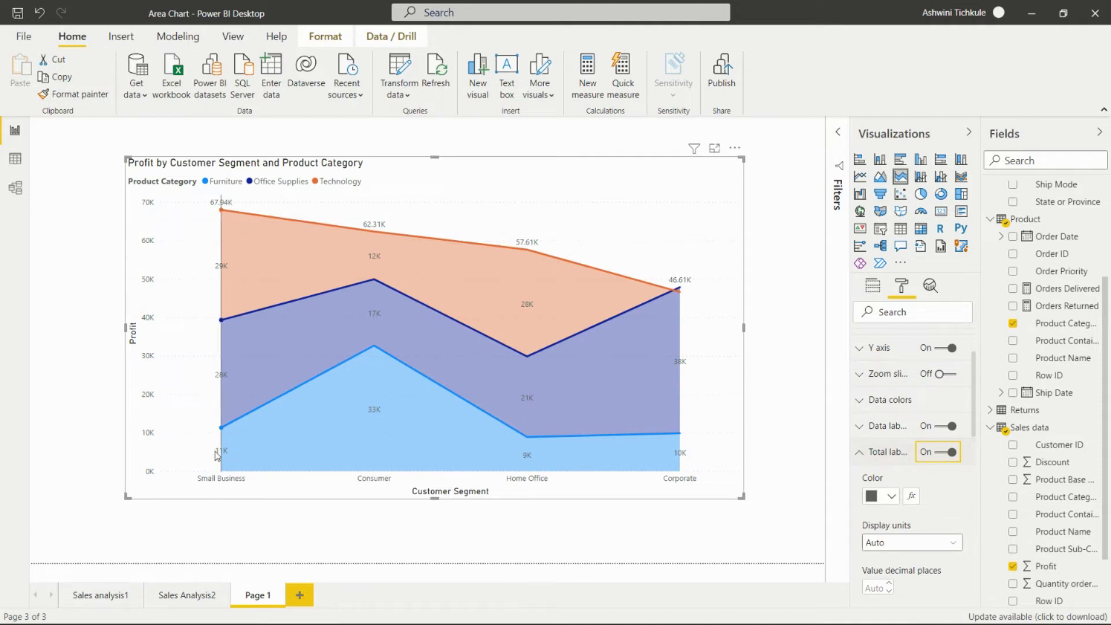
mouse_move(223, 456)
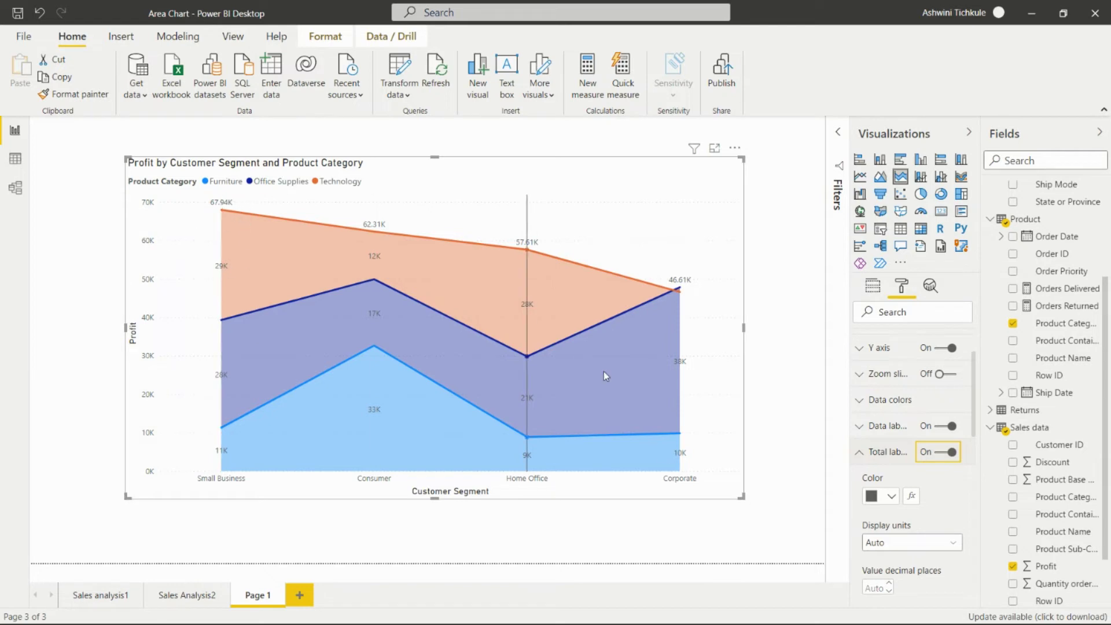
scroll(944, 482, down, 2)
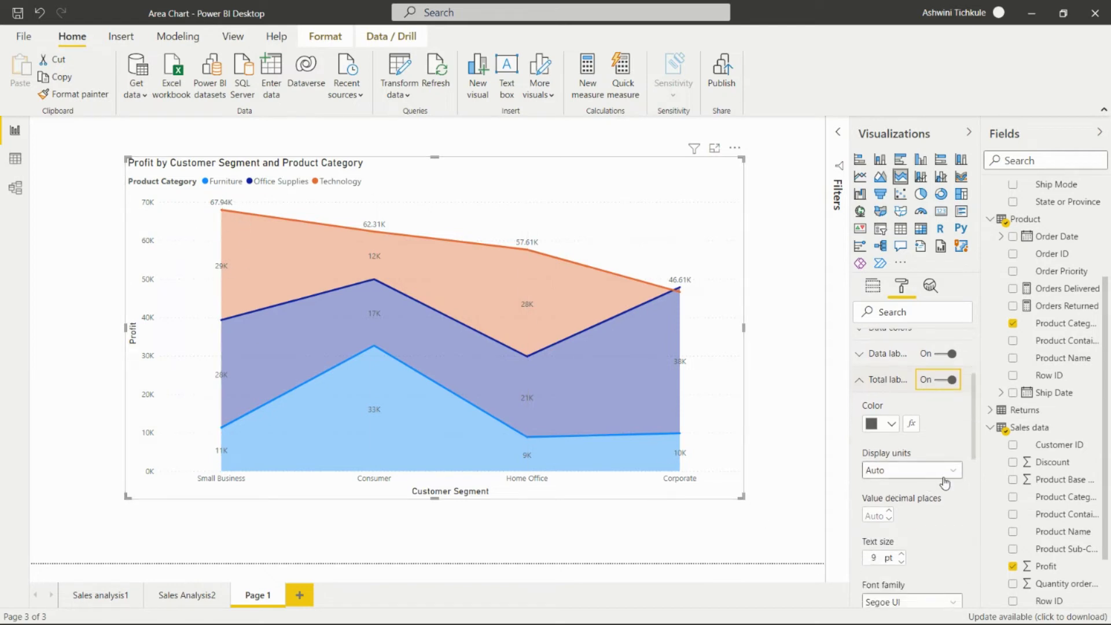
scroll(937, 489, down, 6)
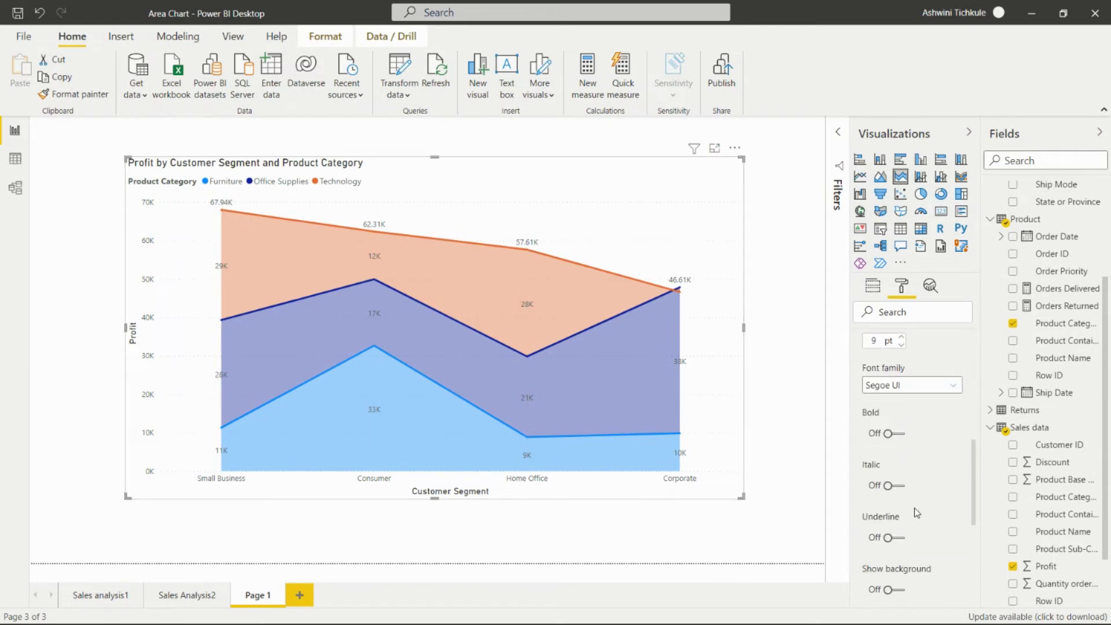
scroll(919, 486, down, 8)
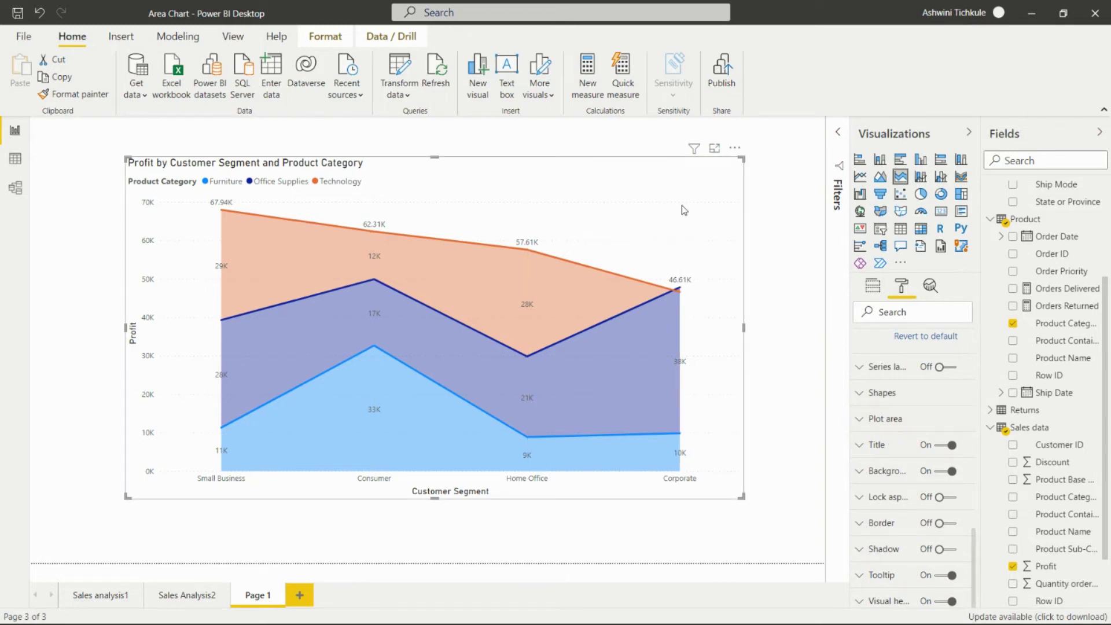
Step: Give the chart title a black background bar and 15 pt text
mouse_move(728, 410)
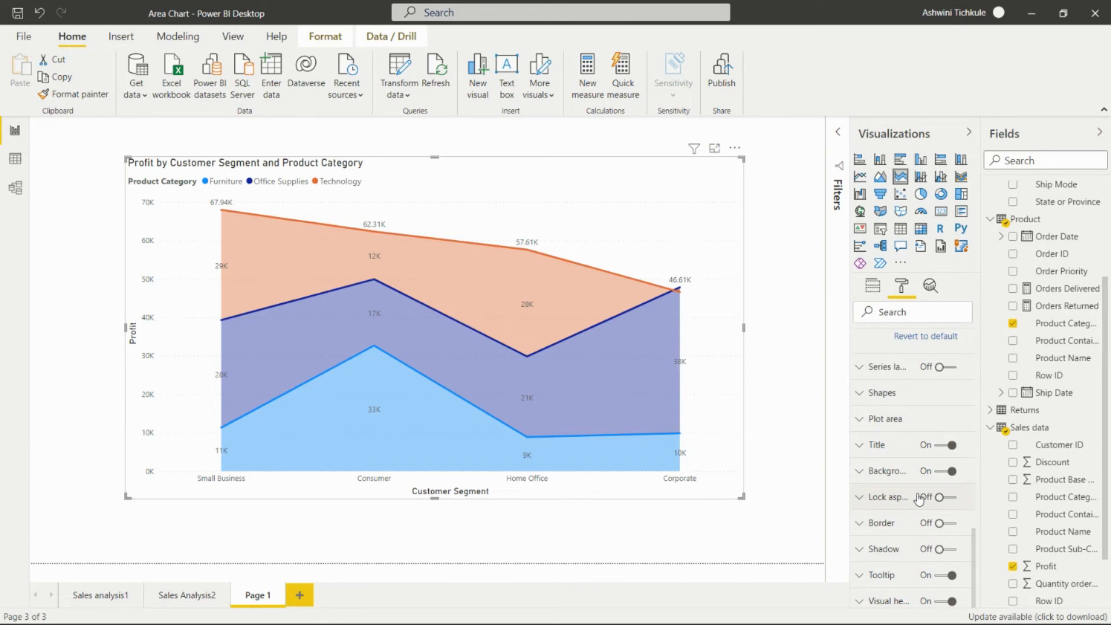
click(877, 446)
scroll(904, 536, down, 3)
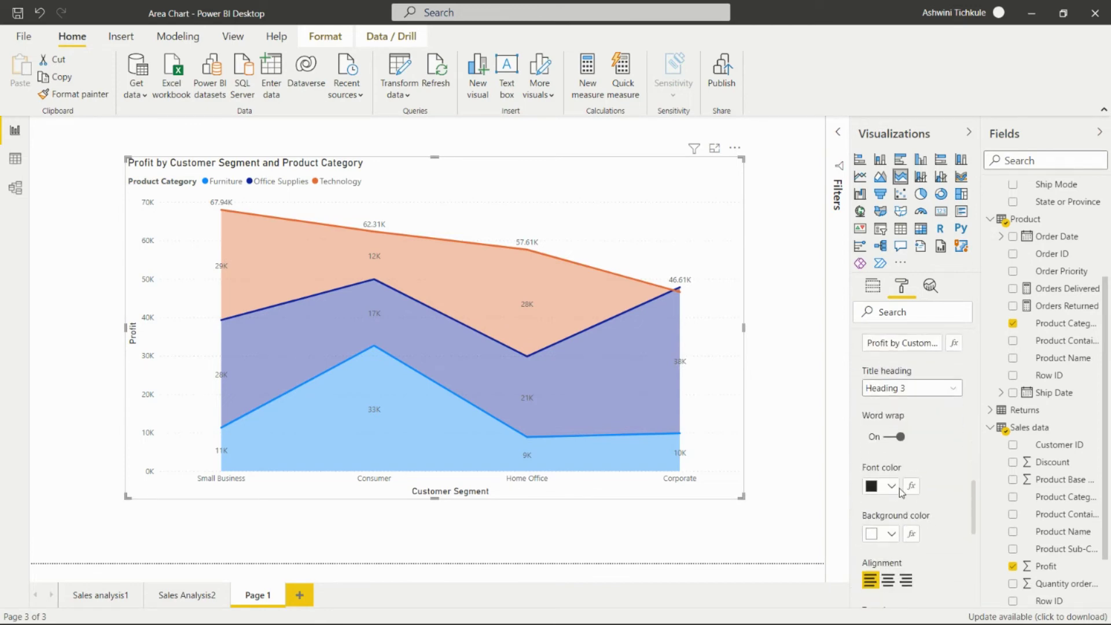
click(895, 532)
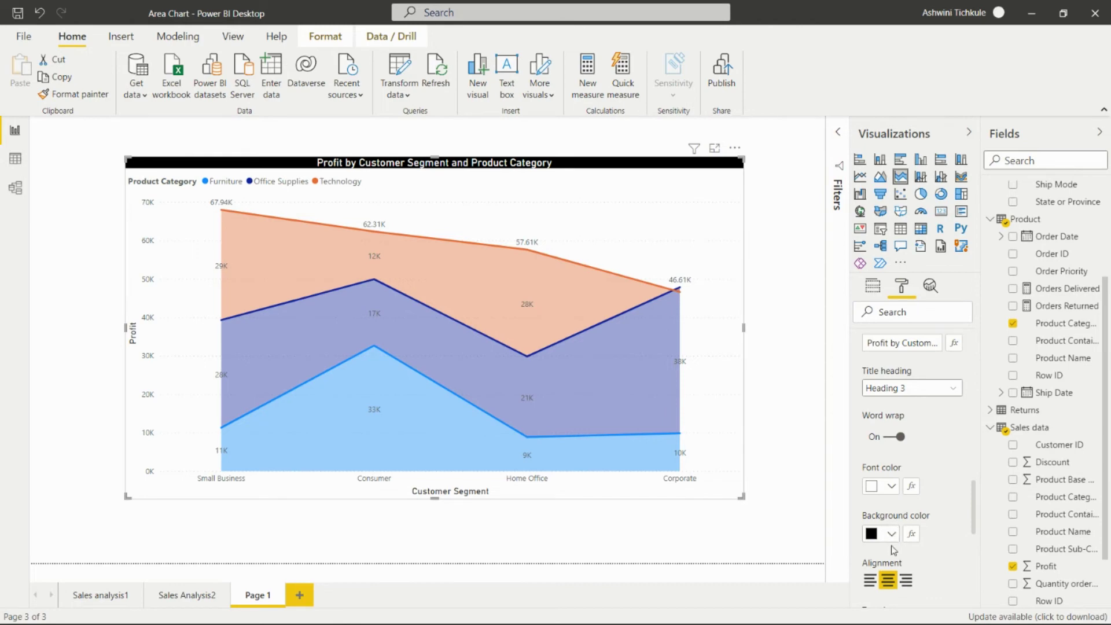
scroll(895, 546, down, 3)
click(901, 479)
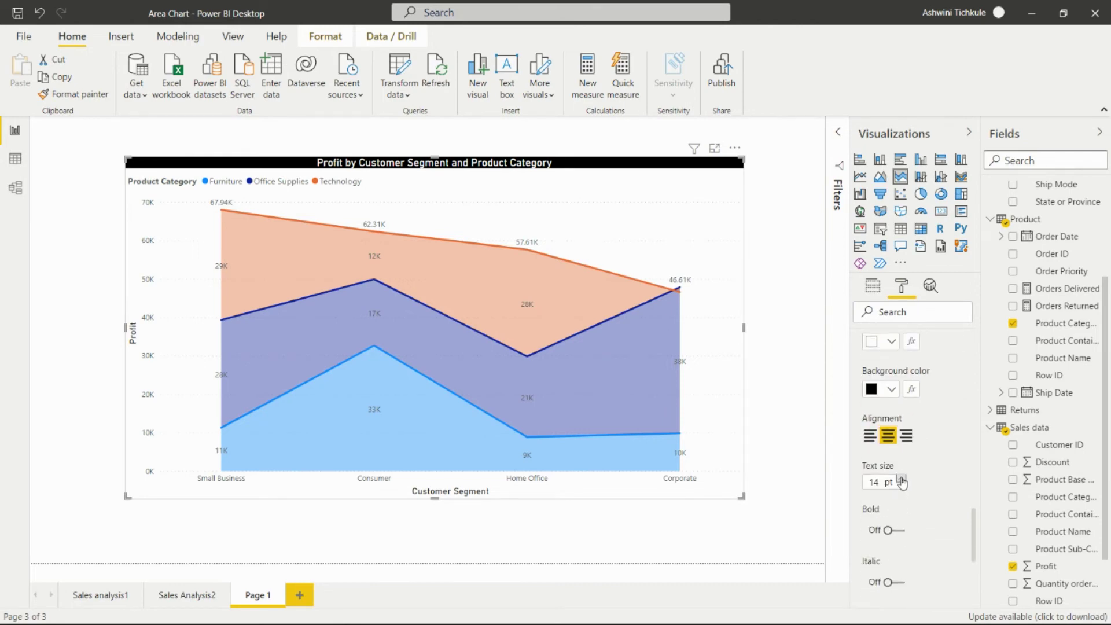
Step: Turn on a border and a drop shadow for the chart
scroll(885, 541, down, 3)
scroll(883, 543, down, 3)
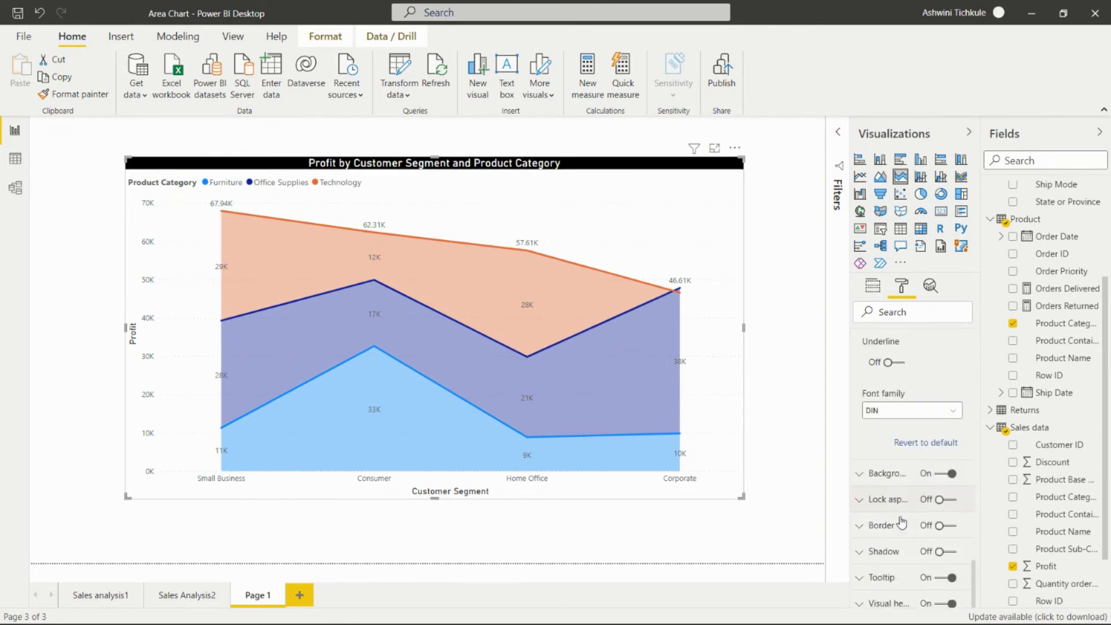
click(939, 523)
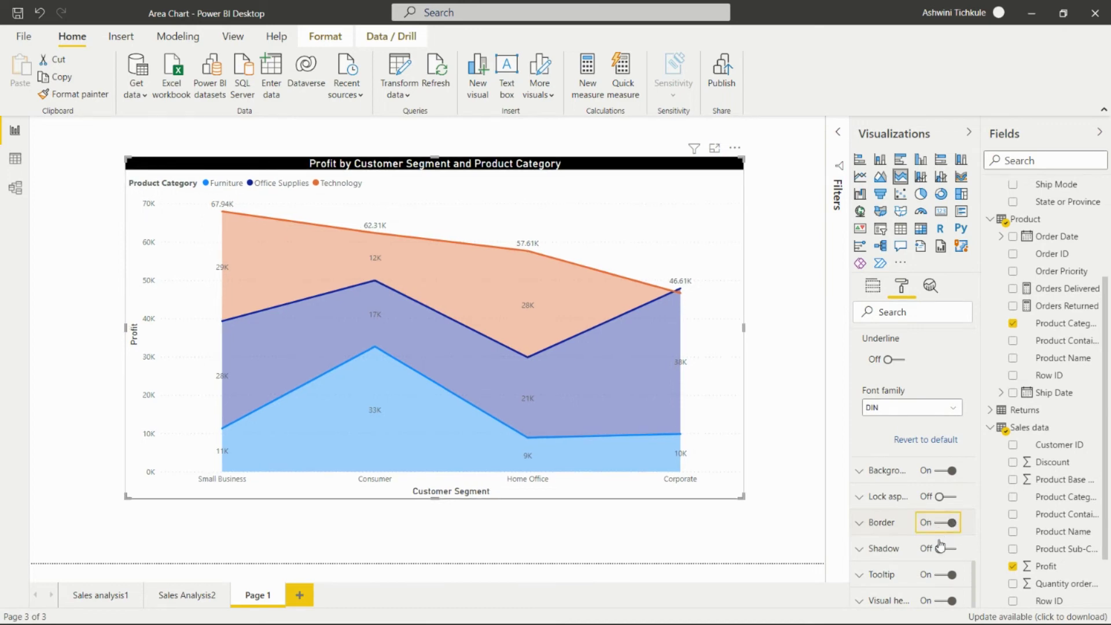
click(941, 549)
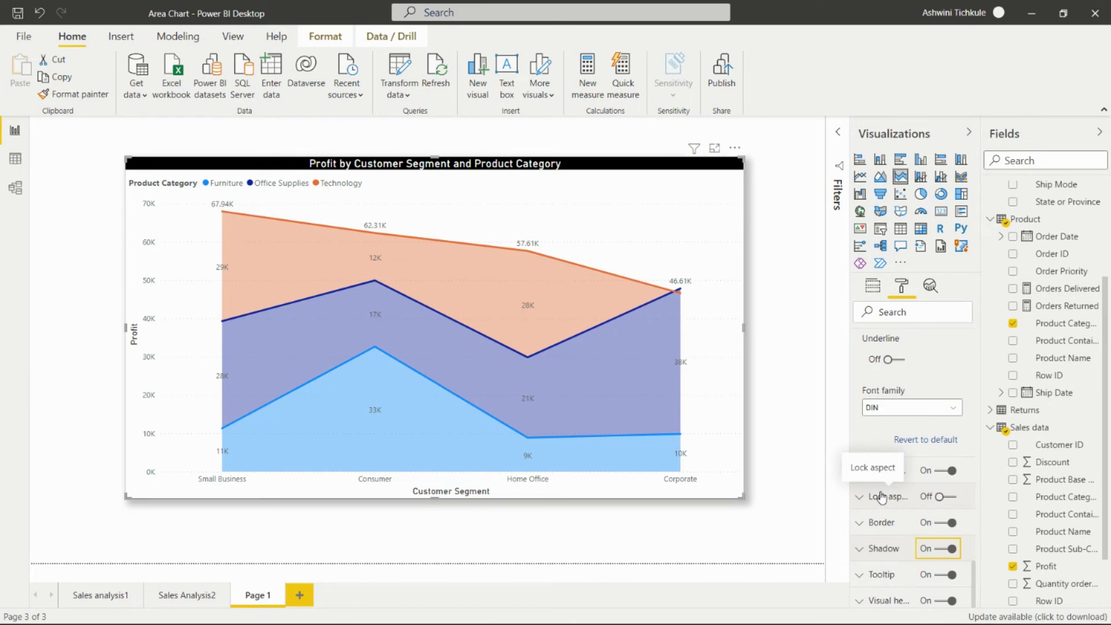
mouse_move(165, 280)
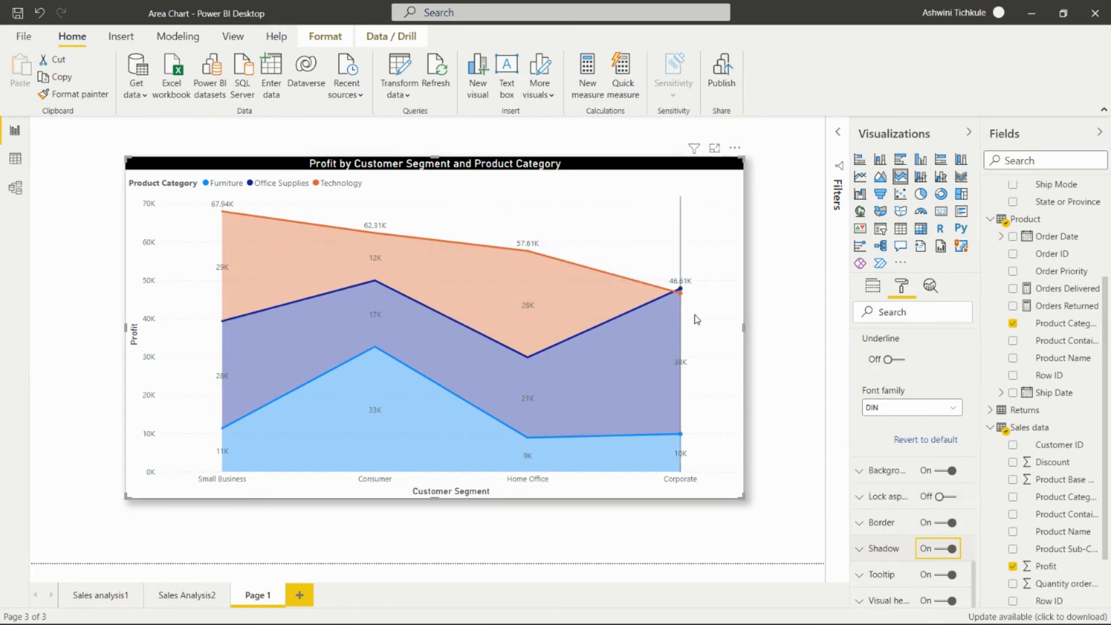
mouse_move(682, 294)
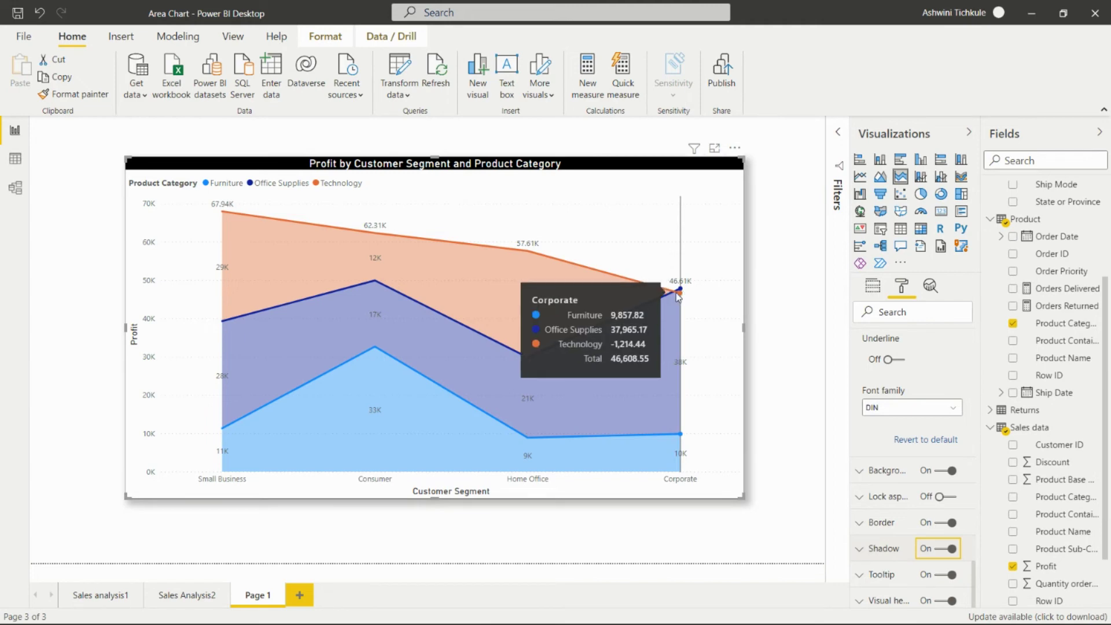